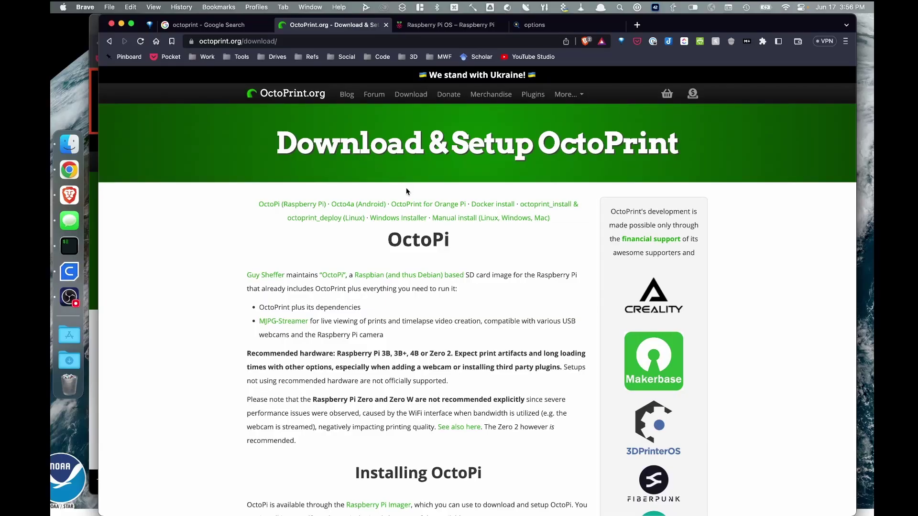
Load OctoPrint's Download page and scroll to 'Installing OctoPi using the Raspberry Pi Imager'.
left_click(411, 95)
scroll(399, 300, "down", 5)
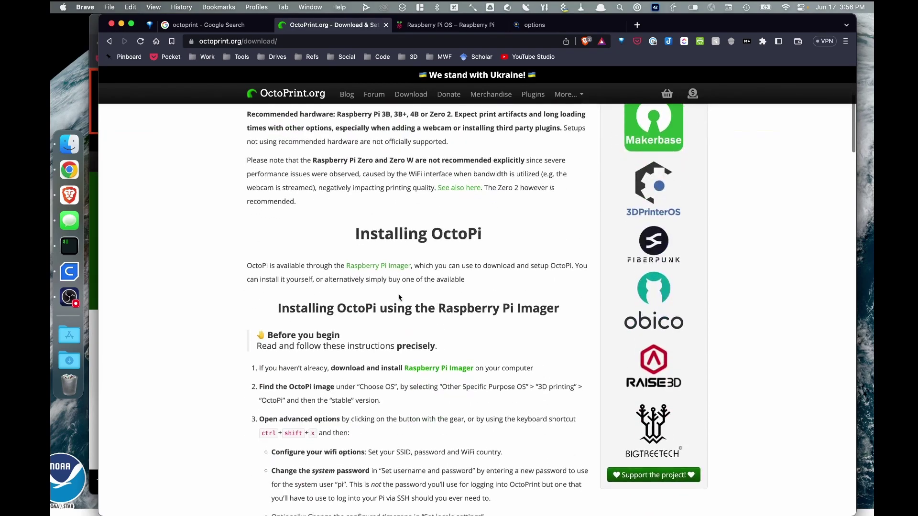
scroll(393, 290, "down", 1)
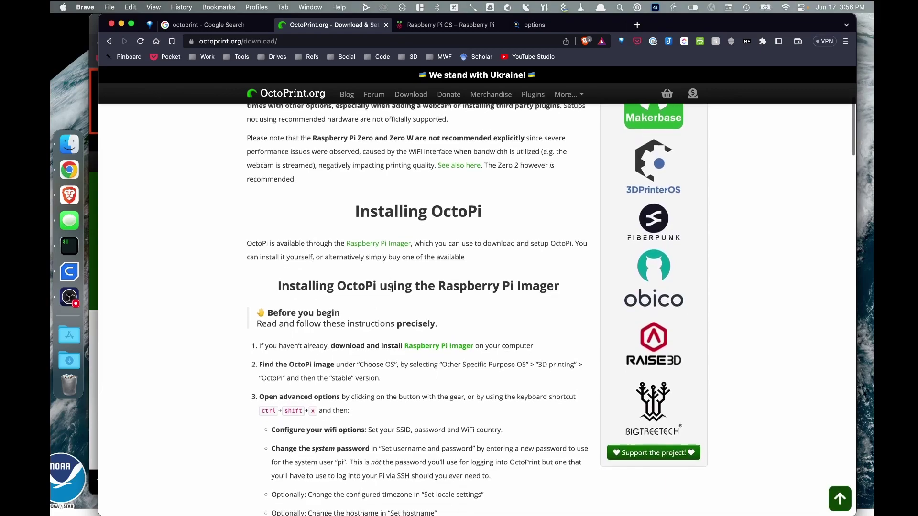
scroll(392, 289, "down", 1)
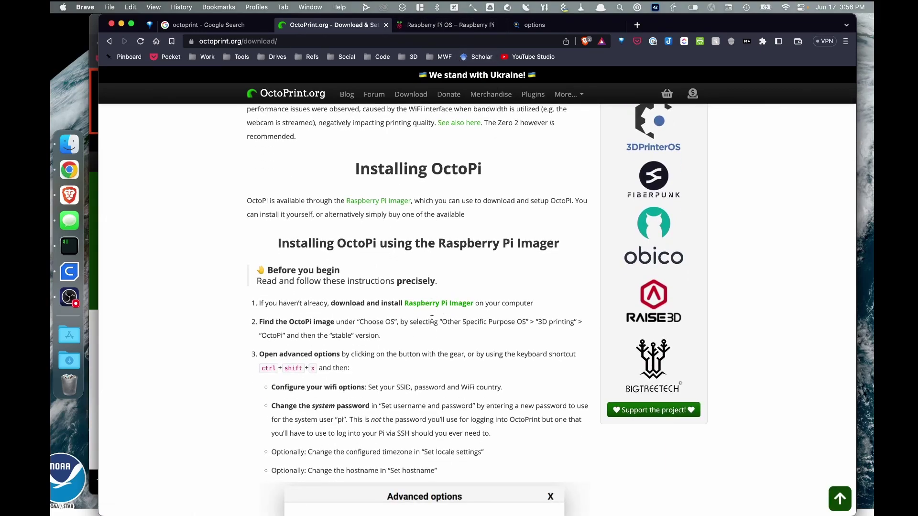
On the Raspberry Pi OS software page, download Raspberry Pi Imager for macOS.
left_click(434, 26)
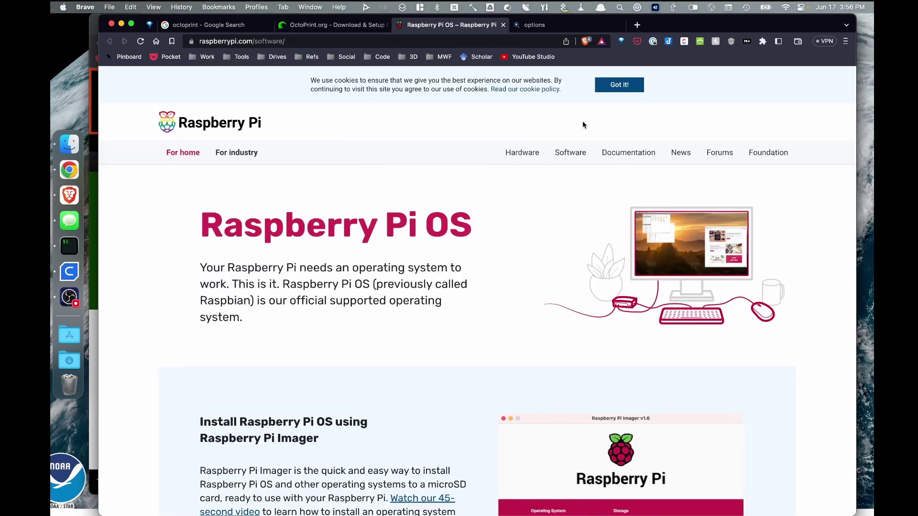
scroll(359, 258, "down", 5)
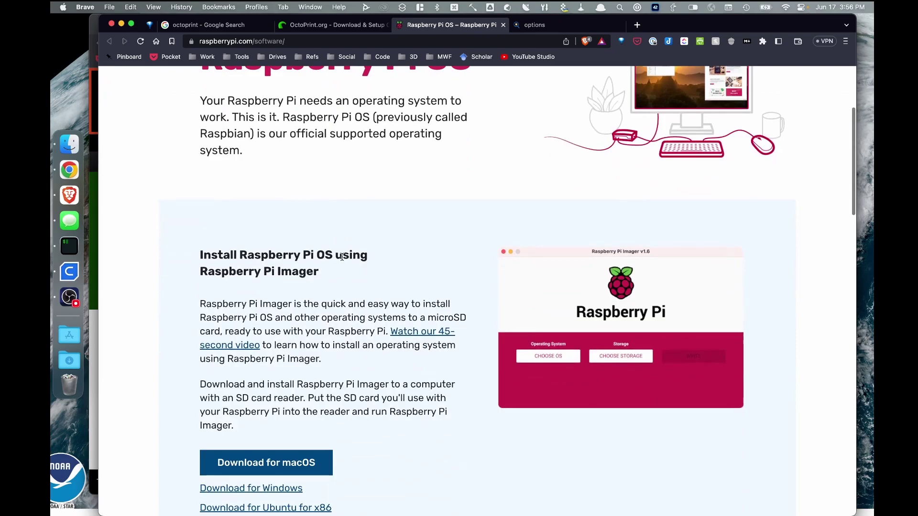
scroll(342, 257, "down", 3)
left_click(282, 345)
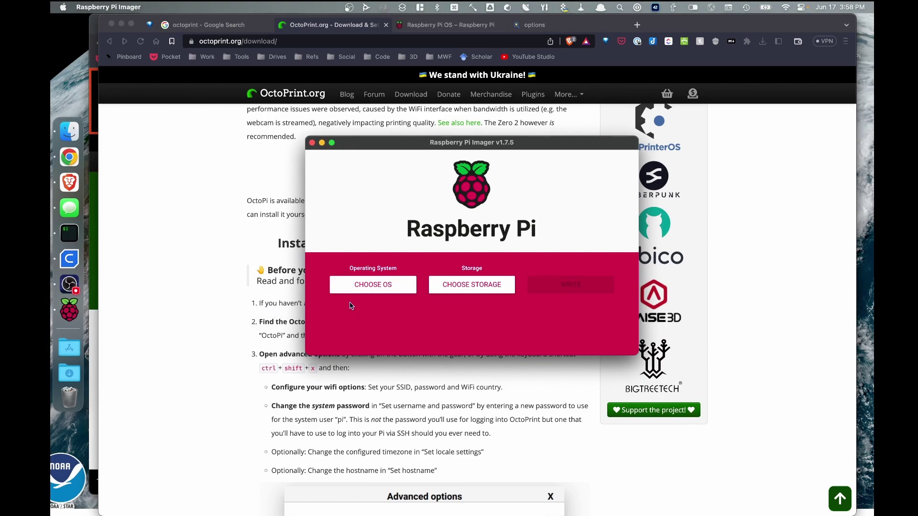
Choose Other specific-purpose OS > 3D printing > OctoPi (stable), then the 62.5 GB card as storage.
left_click(364, 285)
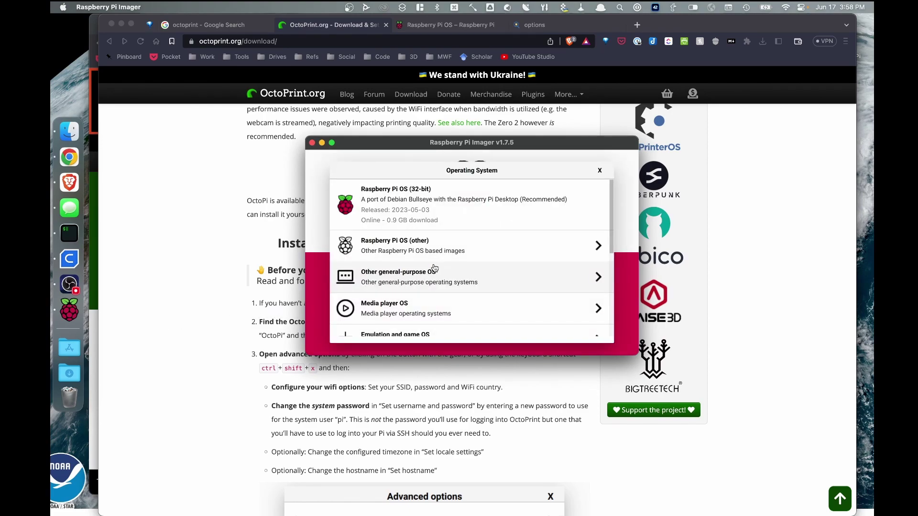
scroll(434, 268, "down", 5)
left_click(402, 245)
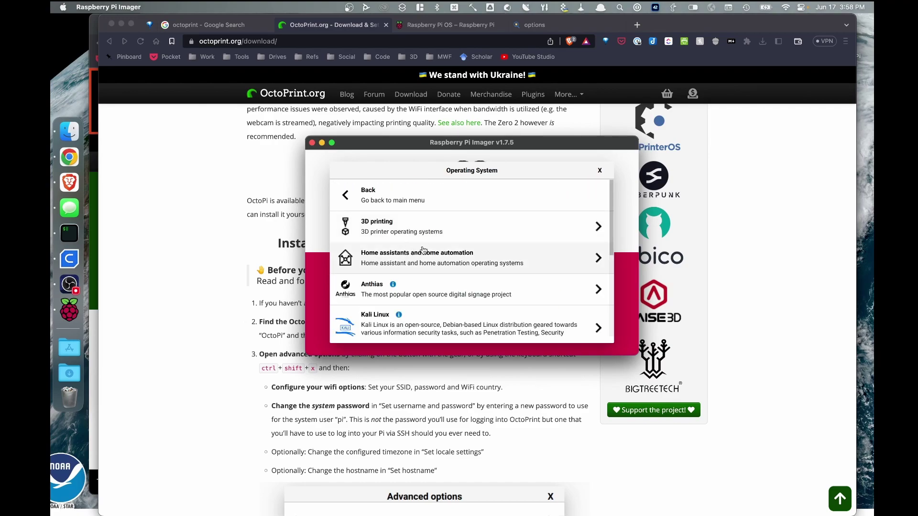
left_click(410, 227)
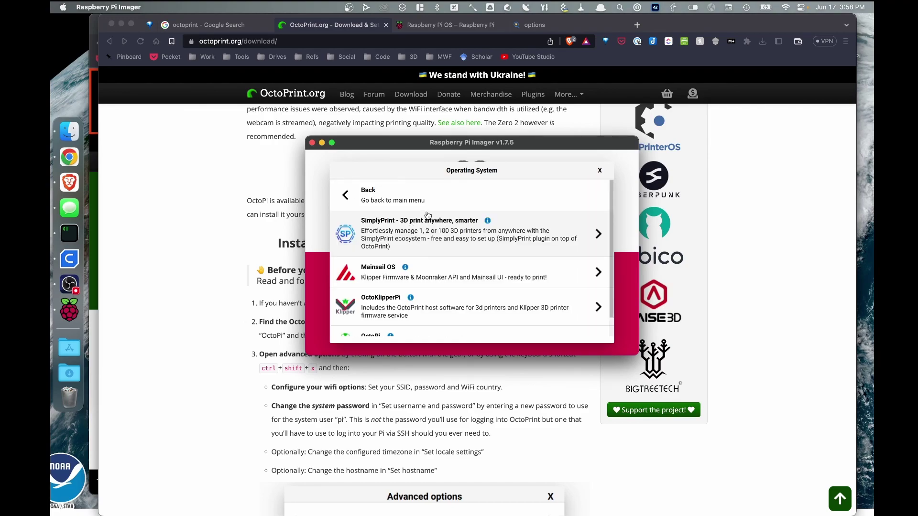
scroll(430, 225, "down", 1)
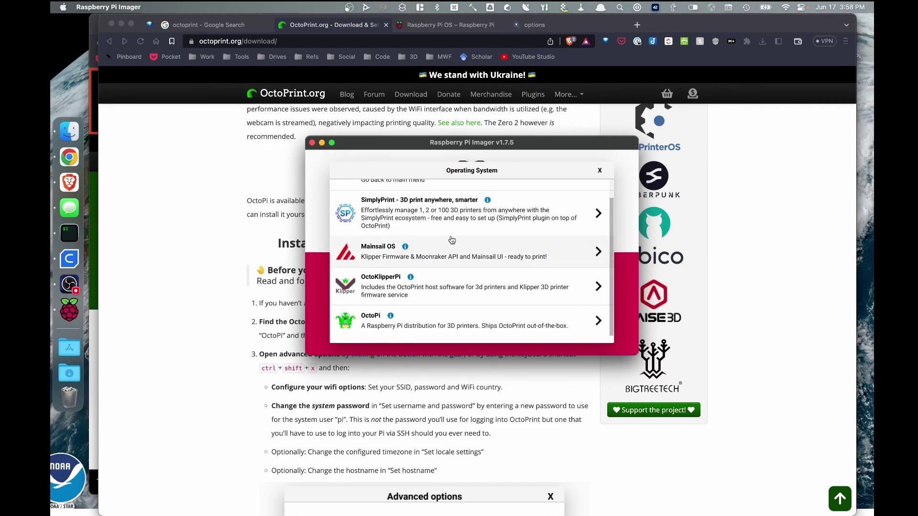
left_click(420, 323)
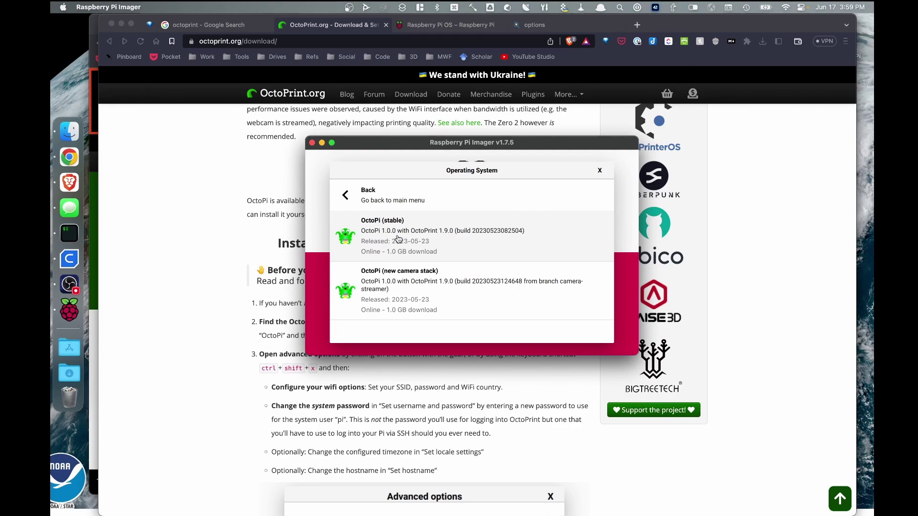
left_click(398, 239)
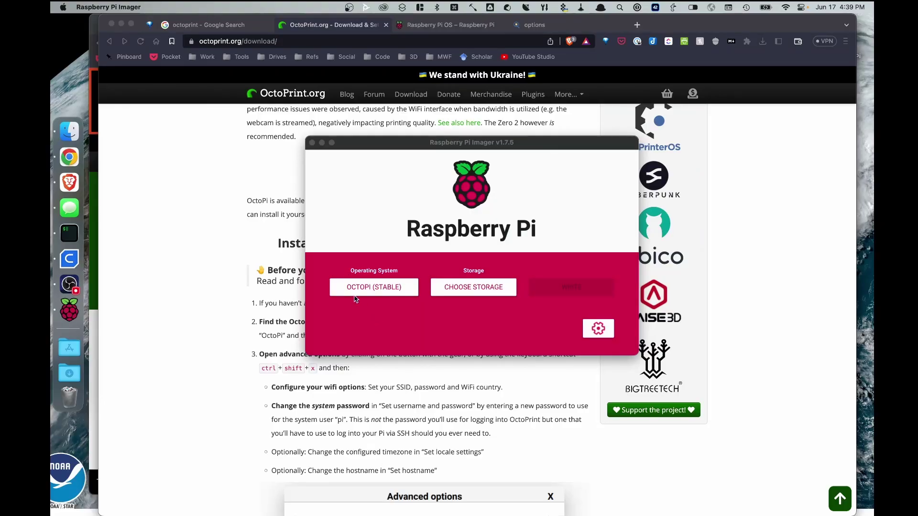
left_click(452, 292)
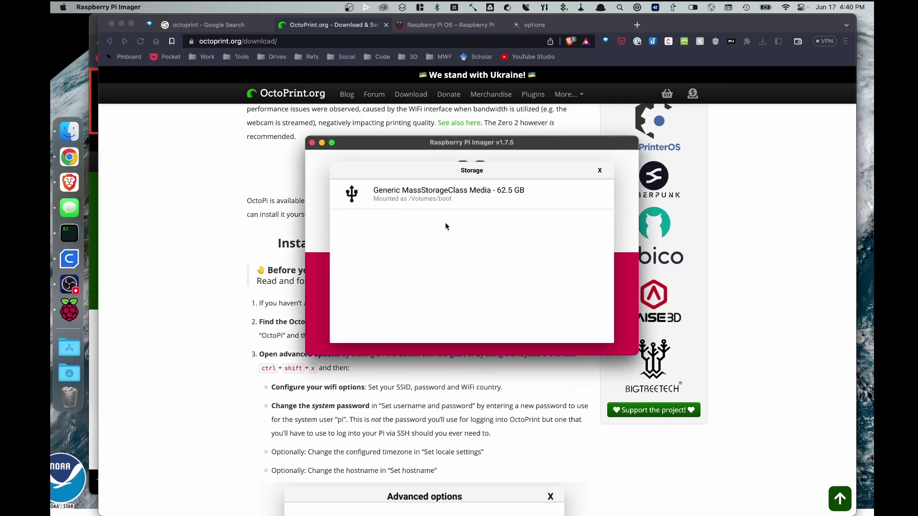
left_click(406, 203)
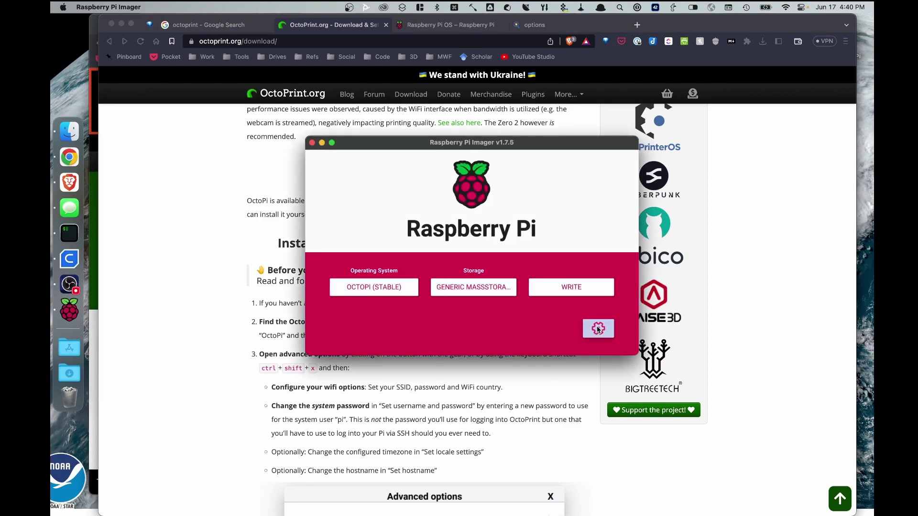
In advanced options, edit the hostname with 'e3v2' and enable SSH.
left_click(598, 328)
left_click(518, 274)
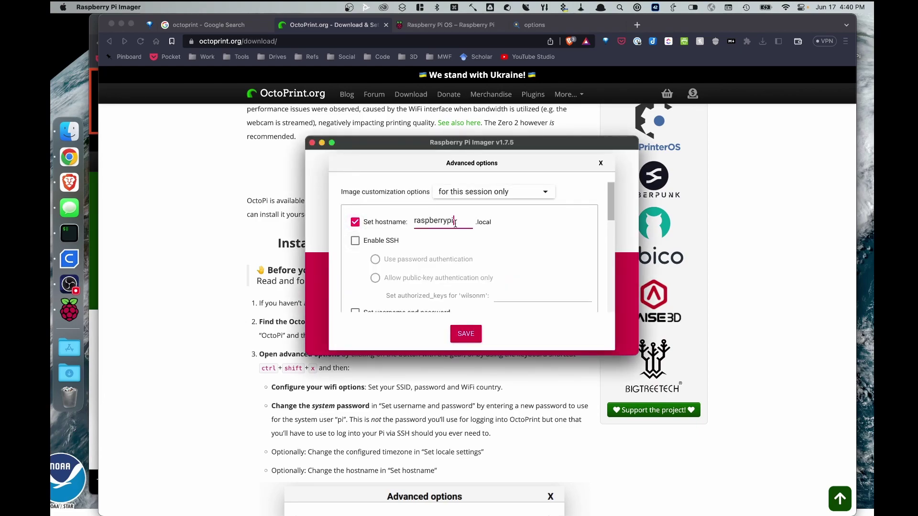
key("BackSpace")
key("BackSpace")
key("BackSpace")
key("BackSpace")
key("BackSpace")
key("BackSpace")
key("BackSpace")
key("BackSpace")
key("BackSpace")
key("BackSpace")
type("e3v2")
left_click(381, 240)
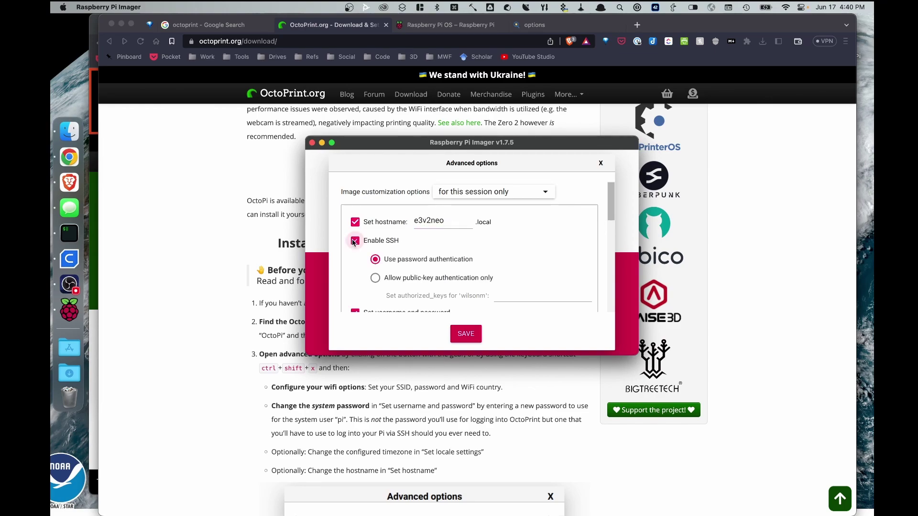
scroll(373, 239, "up", 3)
scroll(368, 230, "down", 3)
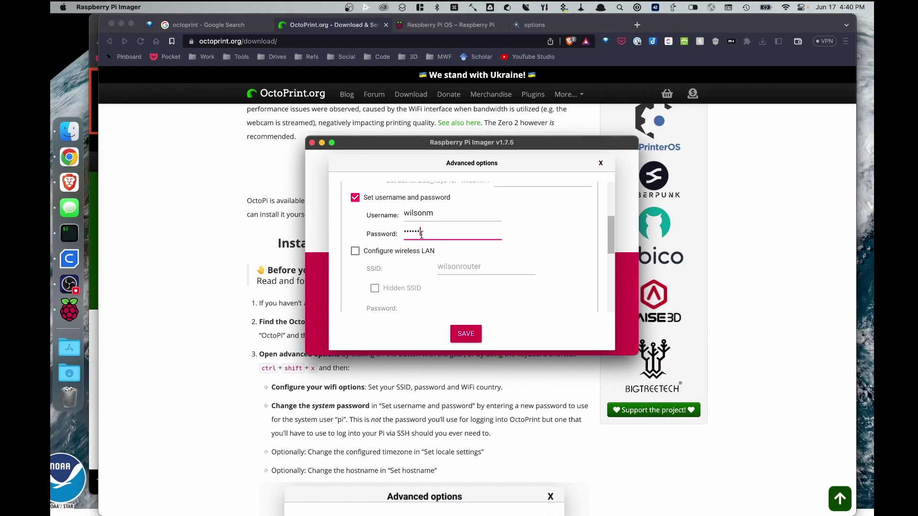
Turn on wireless LAN configuration and enter the Wi-Fi password.
left_click(355, 251)
scroll(355, 251, "down", 3)
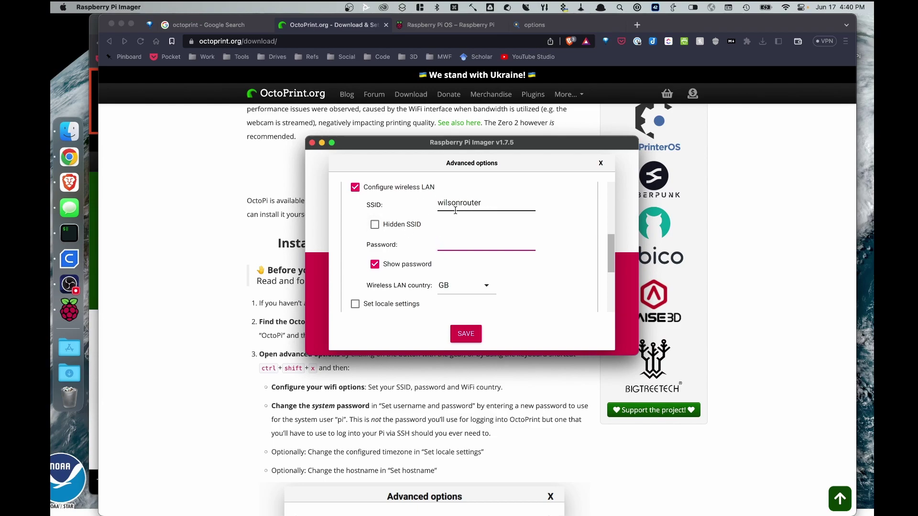
left_click(374, 265)
left_click(374, 265)
left_click(458, 243)
type("••••••")
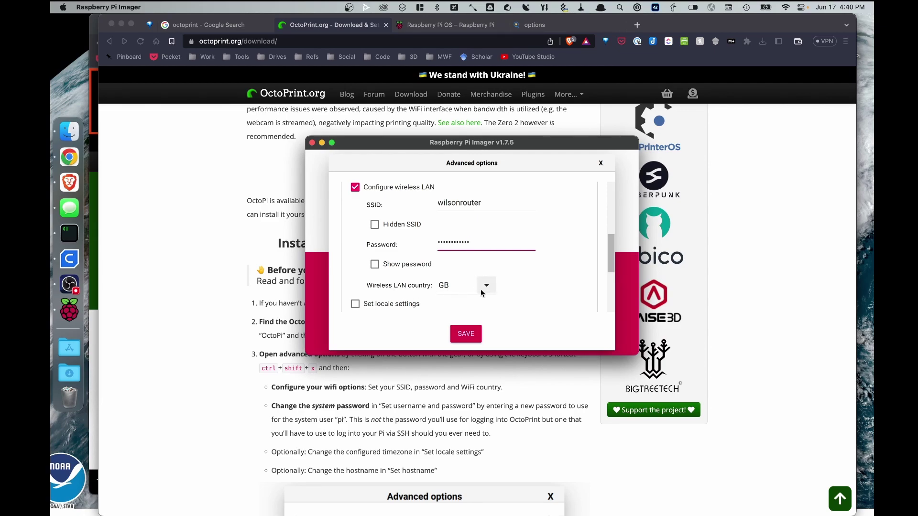
Change the wireless LAN country from GB to US and enable locale settings.
left_click(457, 287)
key("BackSpace")
key("BackSpace")
type("u")
left_click(486, 285)
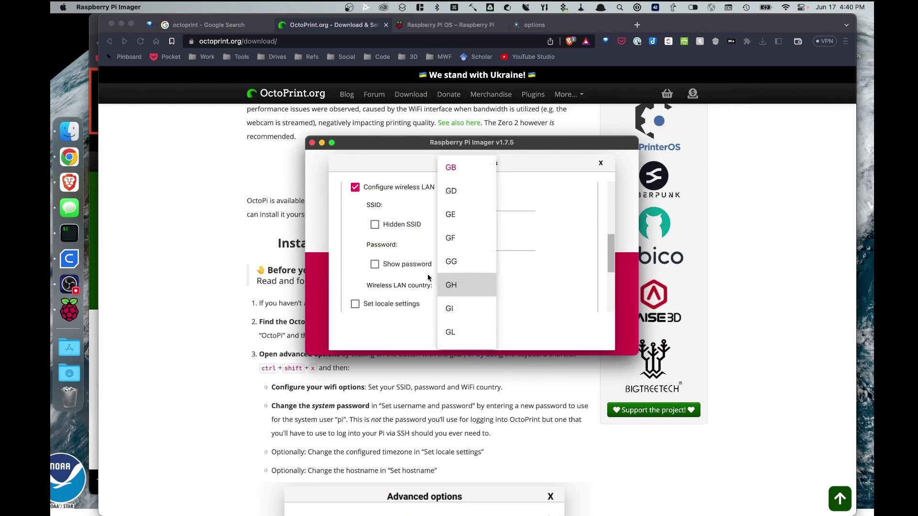
left_click(374, 264)
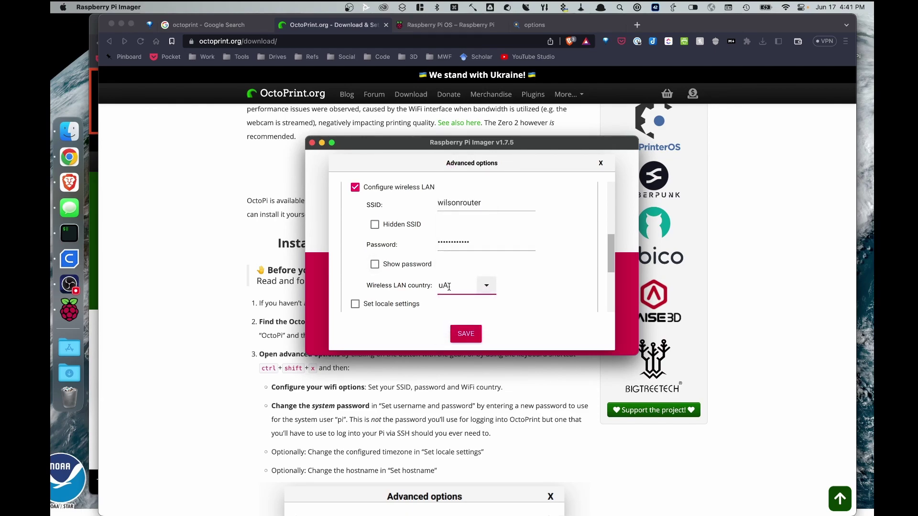
scroll(357, 207, "down", 5)
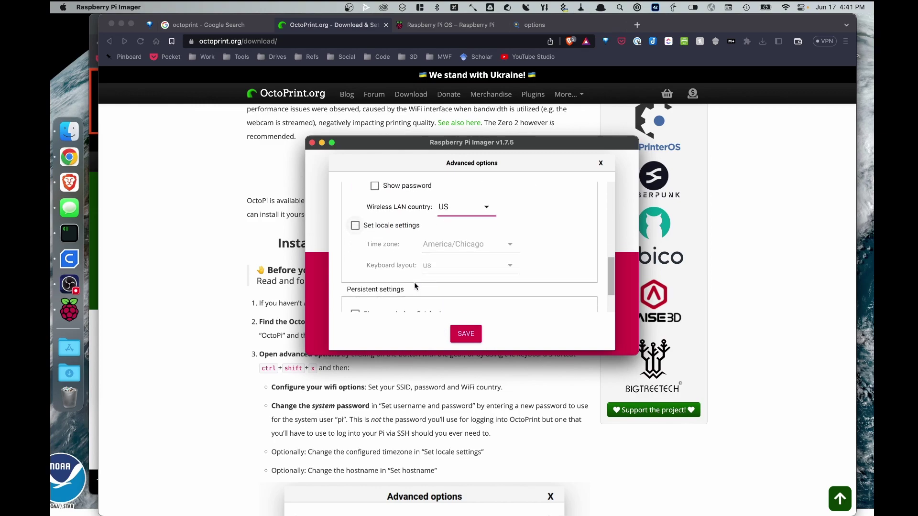
left_click(355, 195)
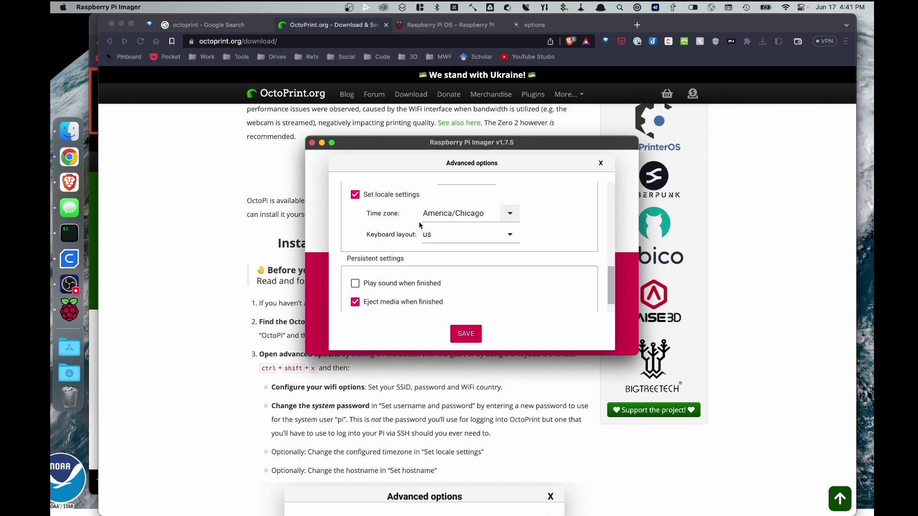
Save advanced settings and write OctoPi to the card, confirming the erase and system password.
scroll(451, 250, "down", 2)
left_click(465, 332)
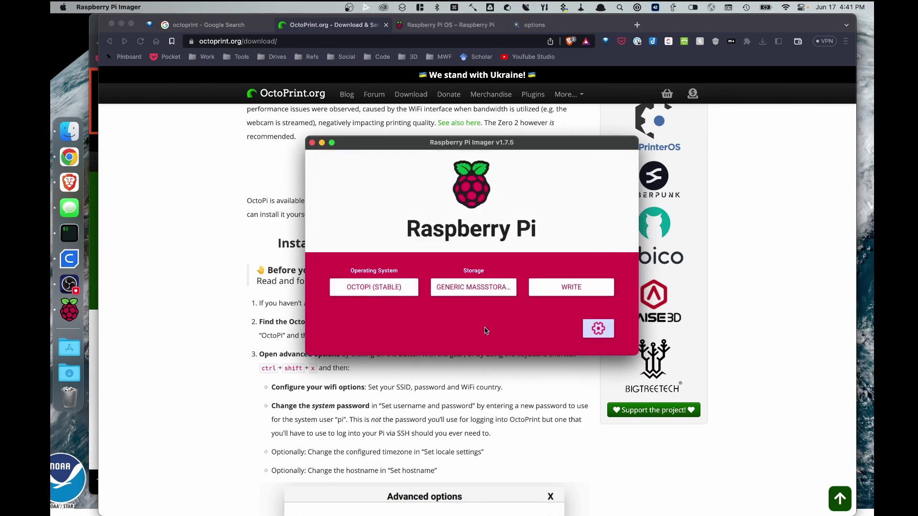
left_click(568, 288)
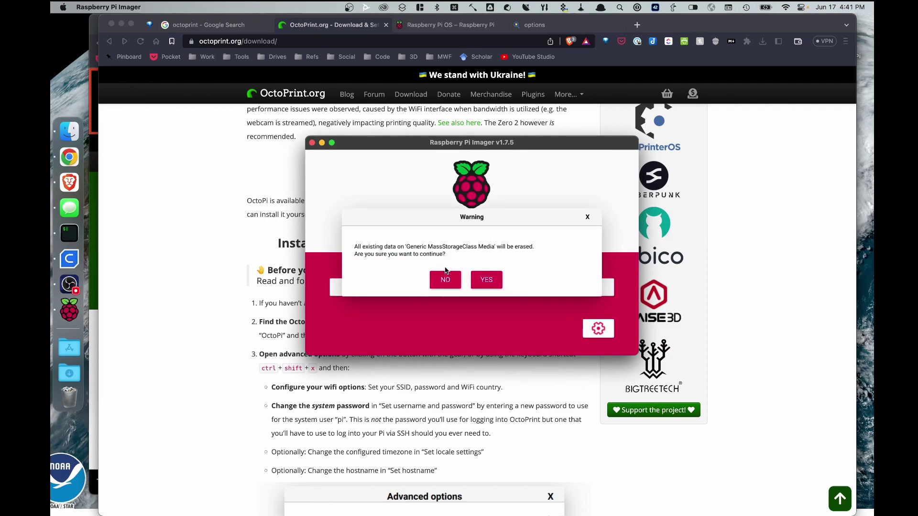
left_click(484, 277)
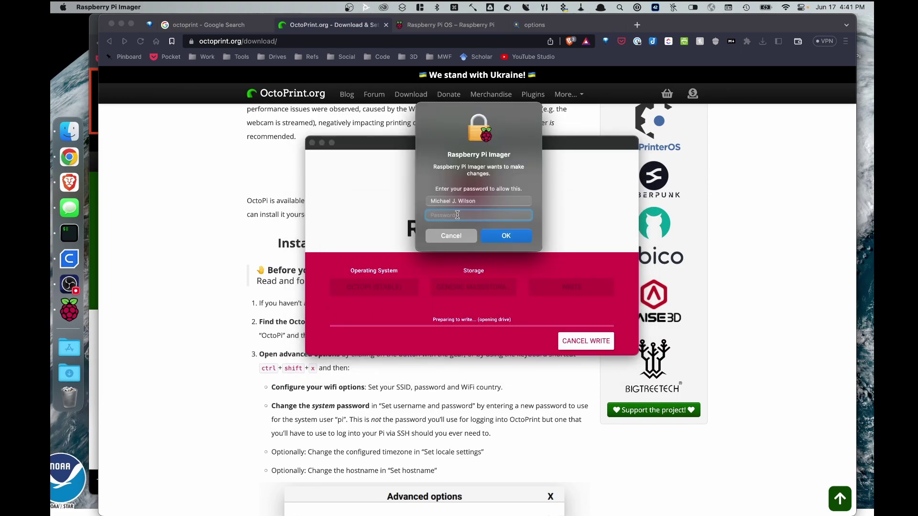
key("Return")
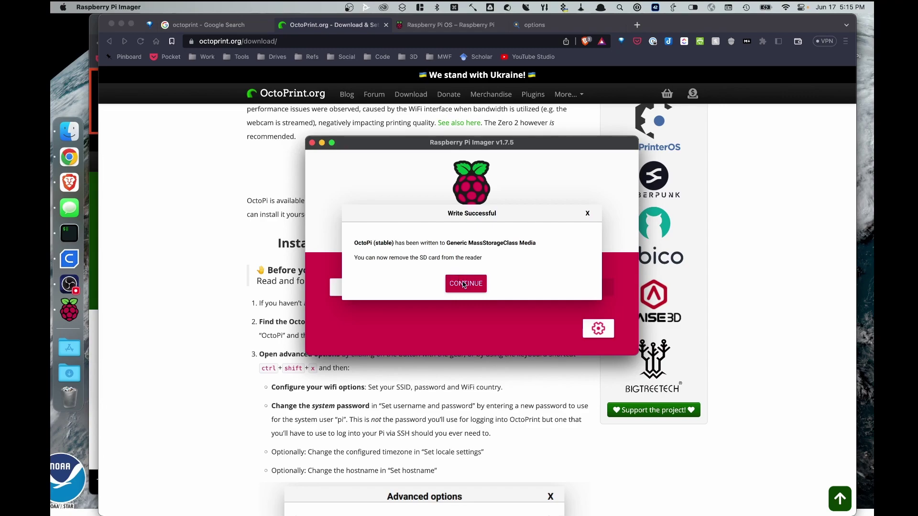
left_click(464, 284)
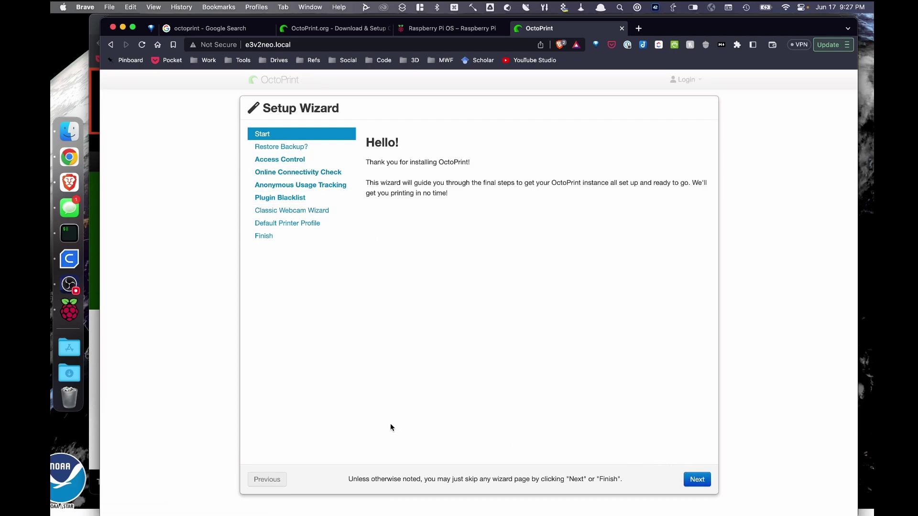
Skip the welcome and backup pages and create the admin account with username and password.
left_click(697, 480)
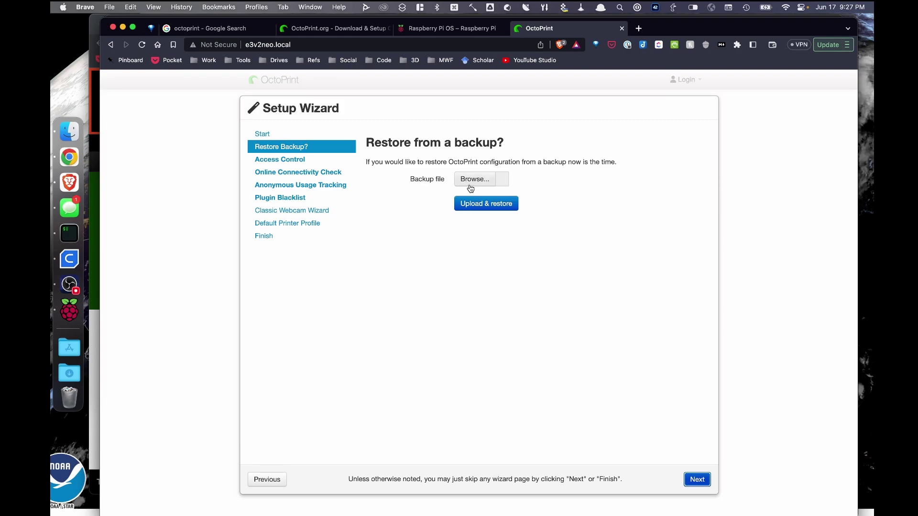
left_click(698, 480)
left_click(478, 226)
type("wilsonm")
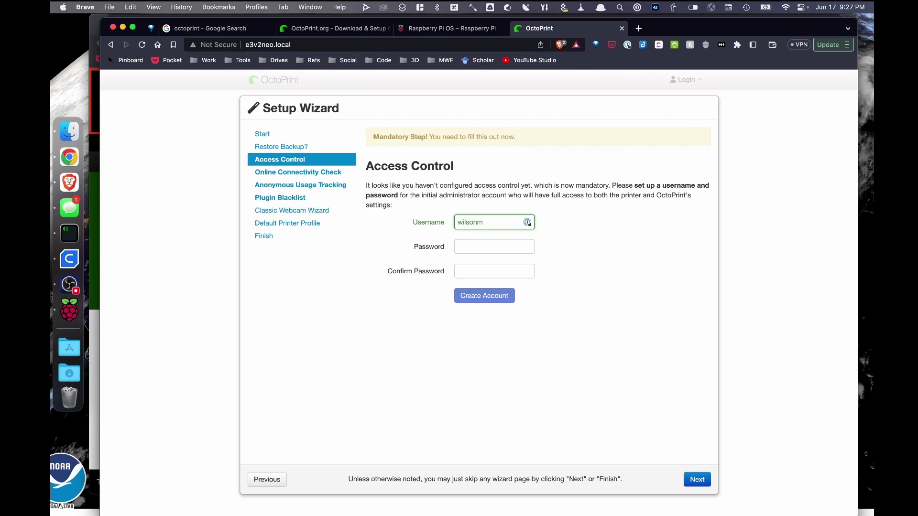
key("Tab")
type("********")
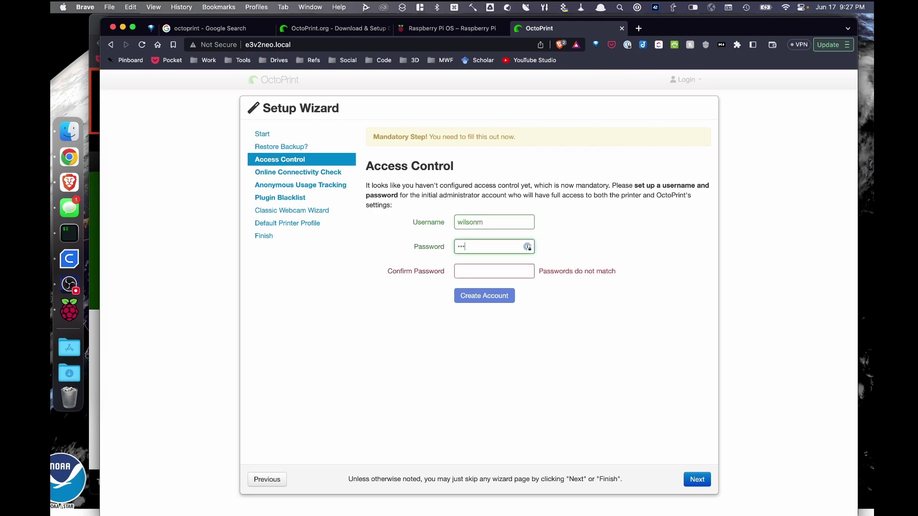
key("Tab")
type("********")
left_click(491, 302)
Enable the online connectivity check using the DNS host and octoprint.org resolution checks.
left_click(695, 480)
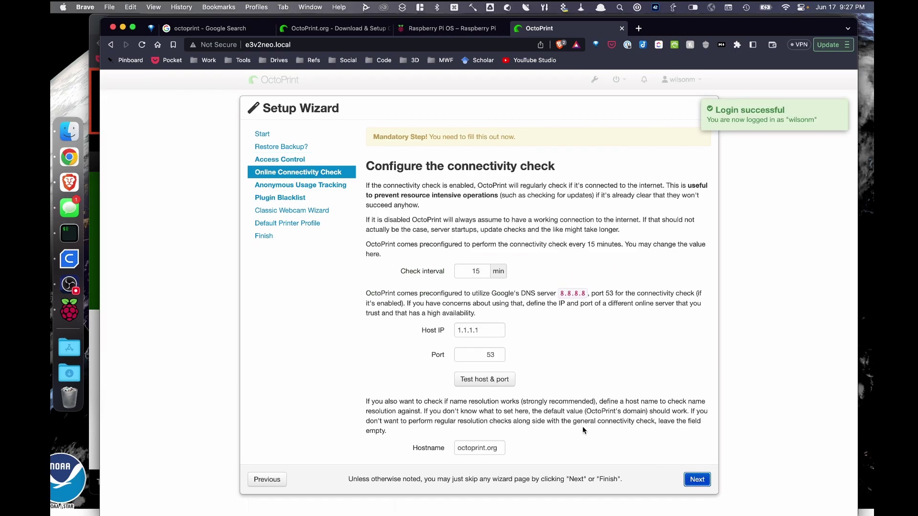
left_click(497, 380)
scroll(497, 383, "down", 3)
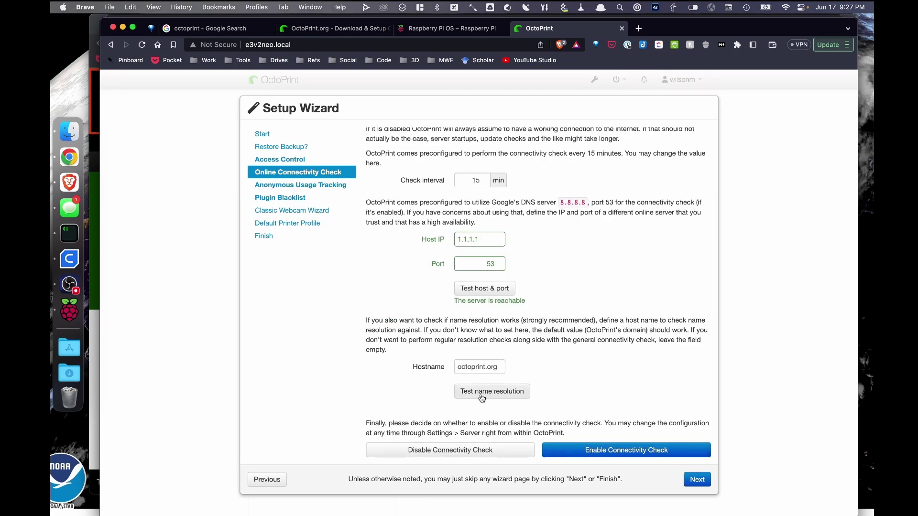
left_click(486, 390)
scroll(409, 366, "down", 1)
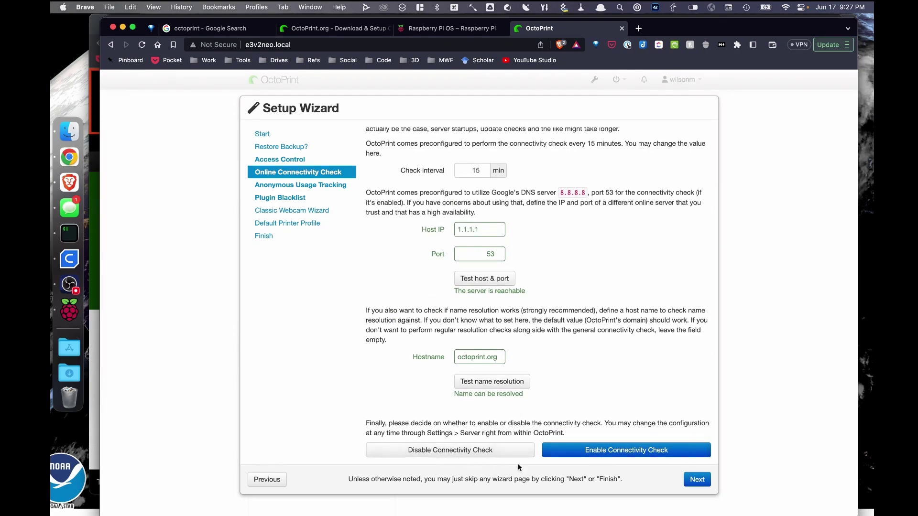
left_click(581, 457)
Turn on anonymous usage tracking and plugin blacklist processing.
left_click(697, 481)
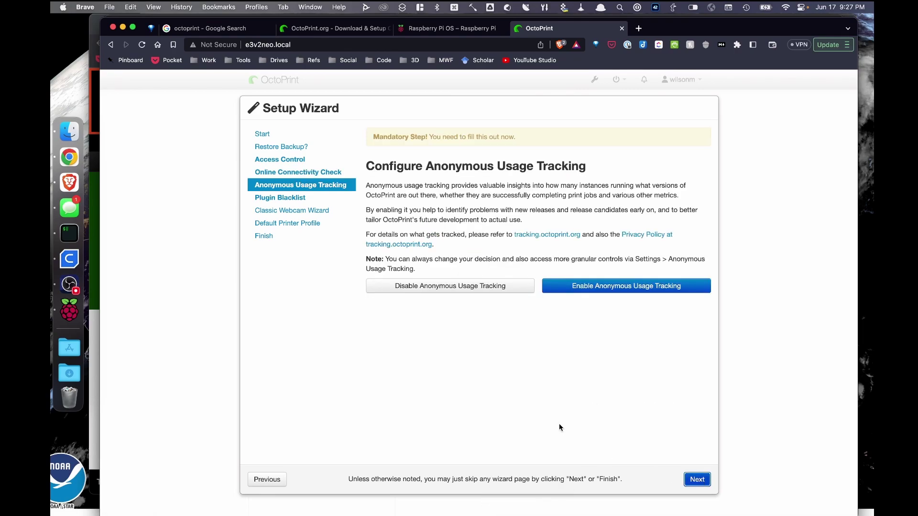
left_click(587, 291)
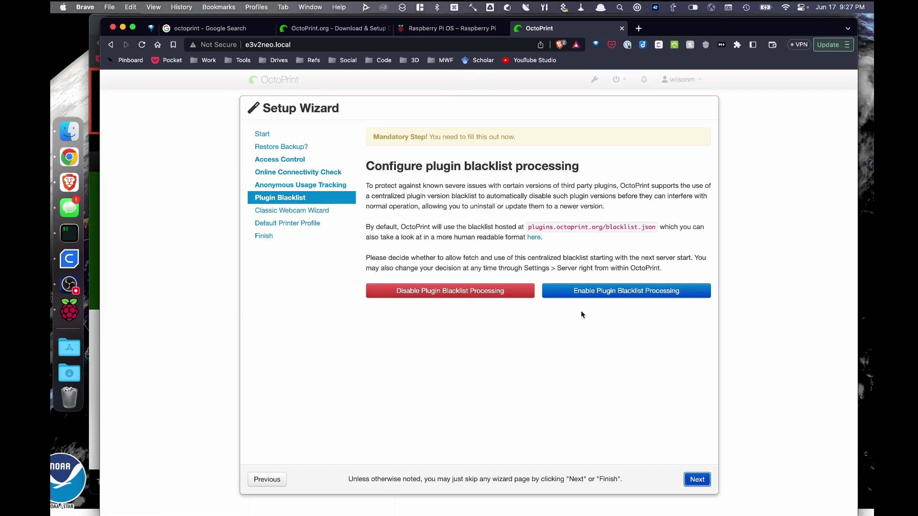
left_click(606, 293)
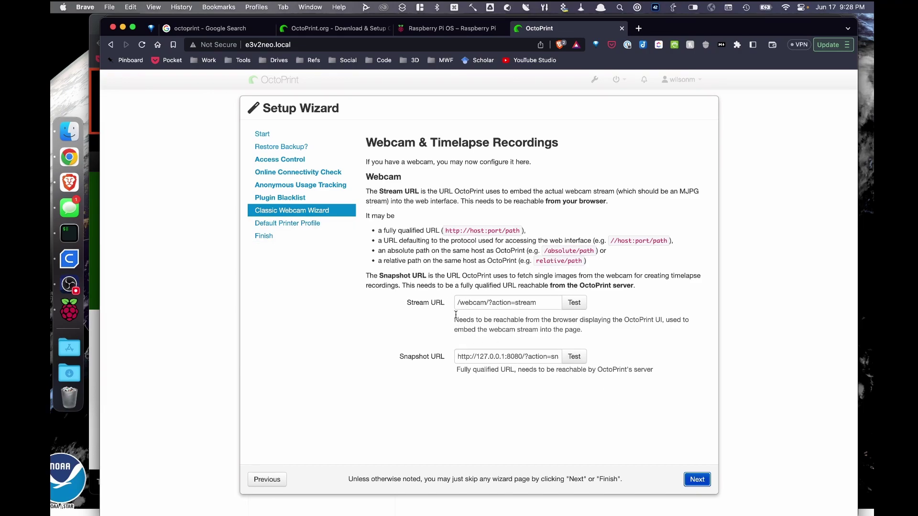
Skip webcam setup and set the printer profile to e3v2neo with model 'Ender 3 v2 Neo'.
key("Return")
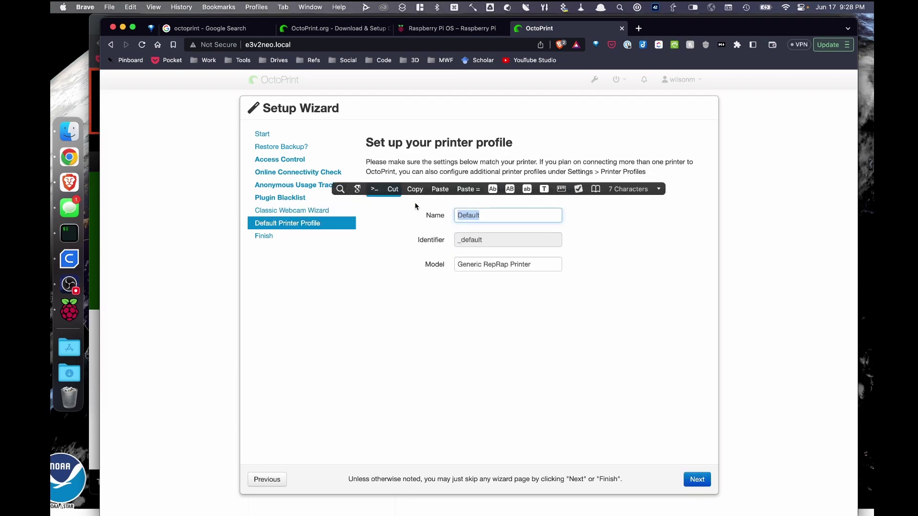
type("En")
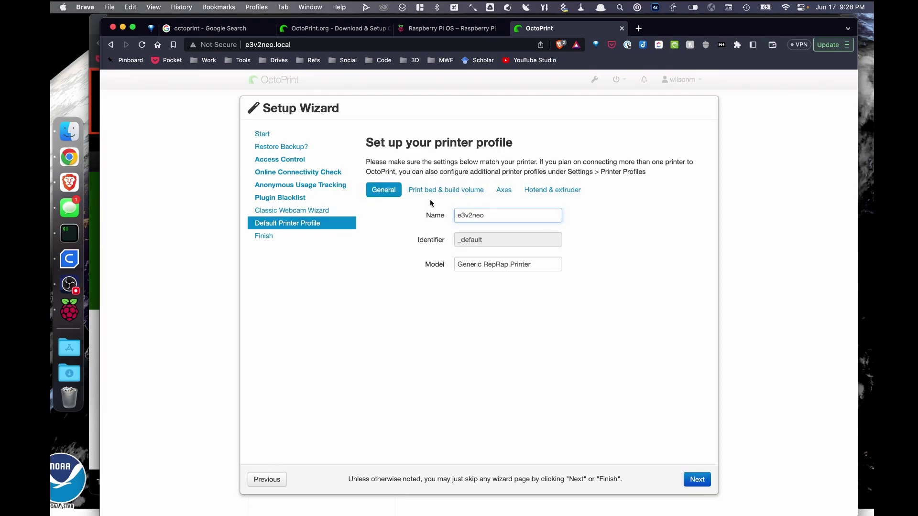
left_click(538, 266)
key("BackSpace")
key("BackSpace")
key("BackSpace")
key("BackSpace")
key("BackSpace")
key("BackSpace")
key("BackSpace")
key("BackSpace")
key("BackSpace")
key("BackSpace")
key("BackSpace")
key("BackSpace")
key("BackSpace")
key("BackSpace")
key("BackSpace")
key("BackSpace")
key("BackSpace")
type("Ender 3 v")
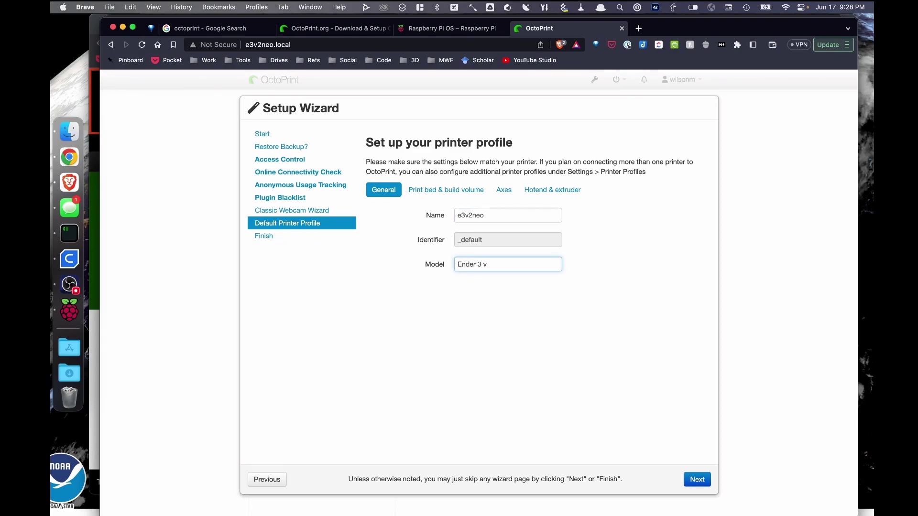
type("2 Neo")
left_click(703, 481)
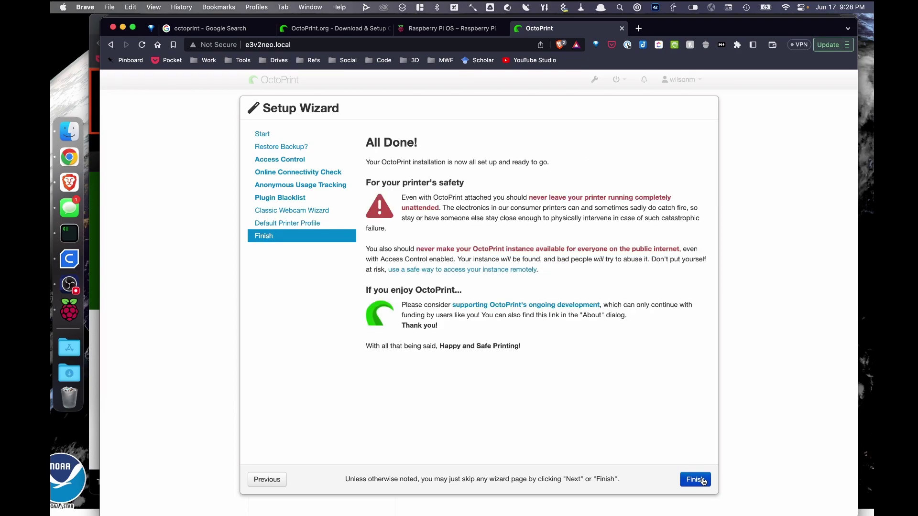
Finish the wizard and apply the Pi Support Plugin update, then reload the interface.
left_click(703, 481)
left_click(322, 207)
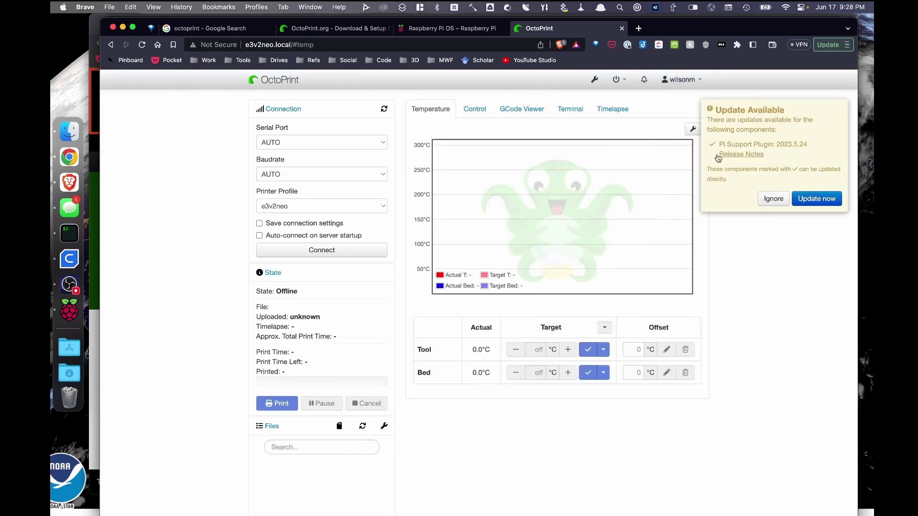
left_click(822, 201)
left_click(589, 366)
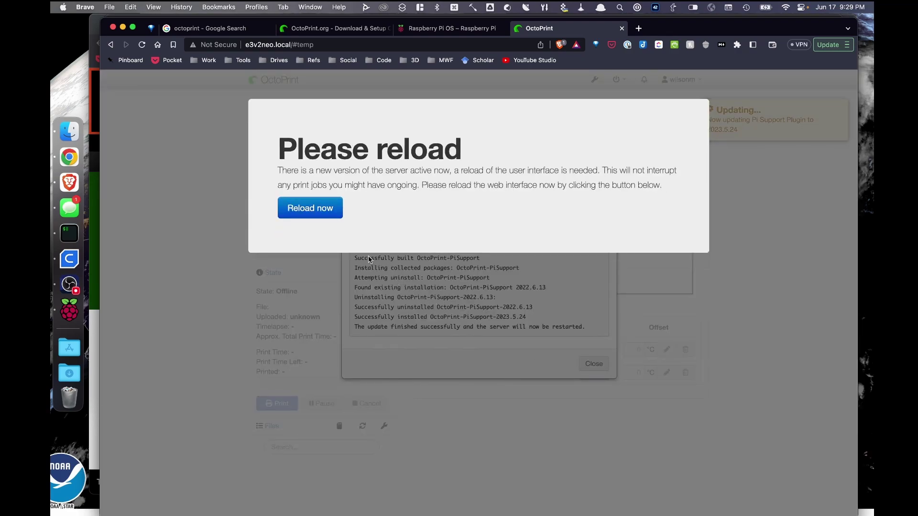
left_click(315, 212)
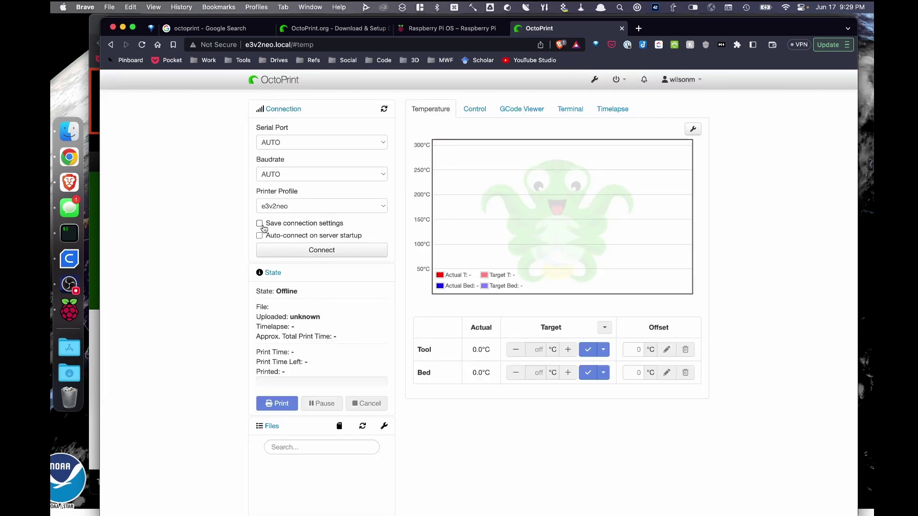
Connect to the printer with connection settings saved and auto-connect enabled.
left_click(259, 223)
left_click(265, 235)
left_click(291, 251)
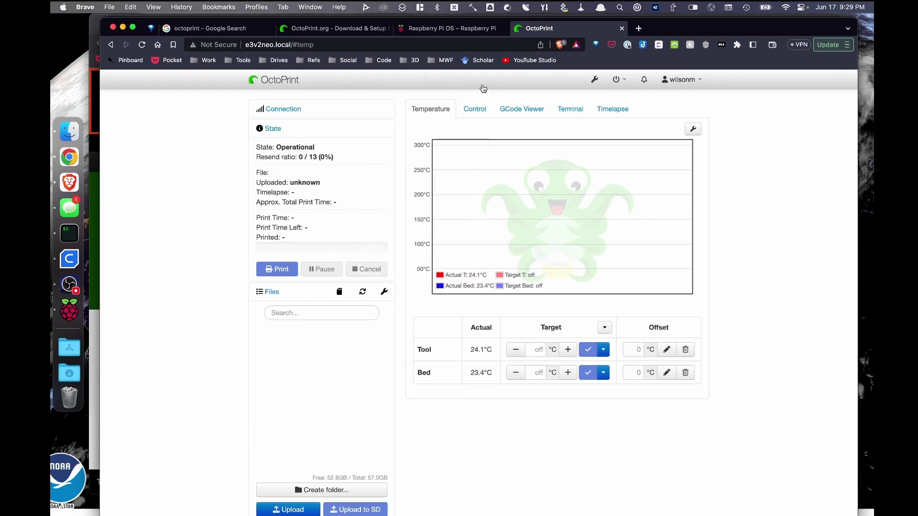
Edit the e3v2neo profile's build volume to width 235, height 250 and confirm it.
left_click(674, 80)
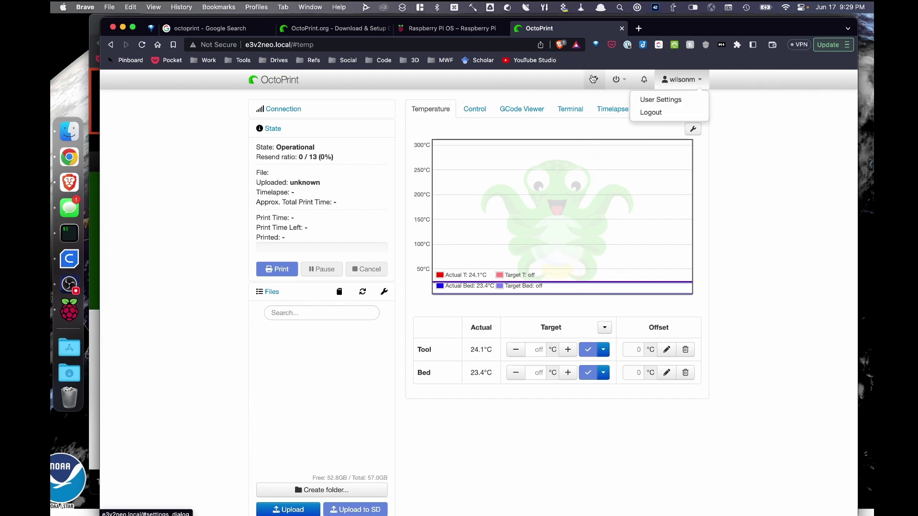
left_click(594, 79)
left_click(282, 161)
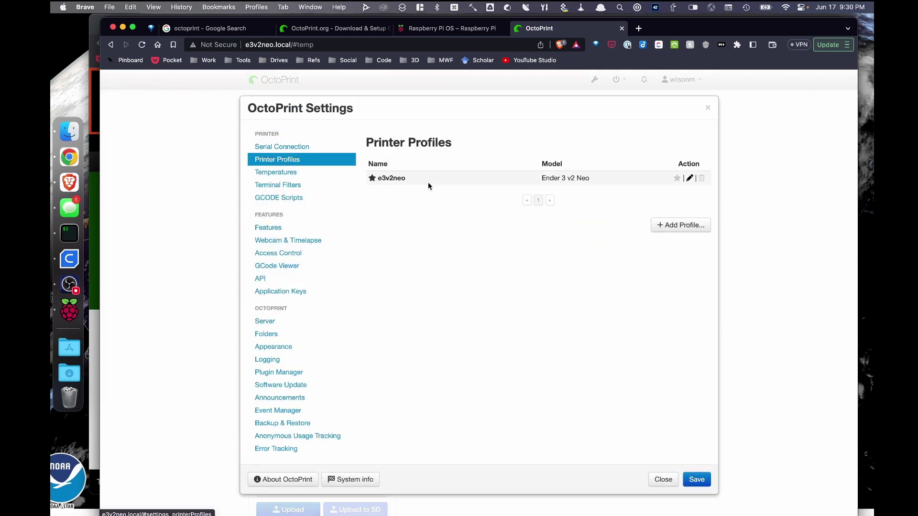
left_click(689, 177)
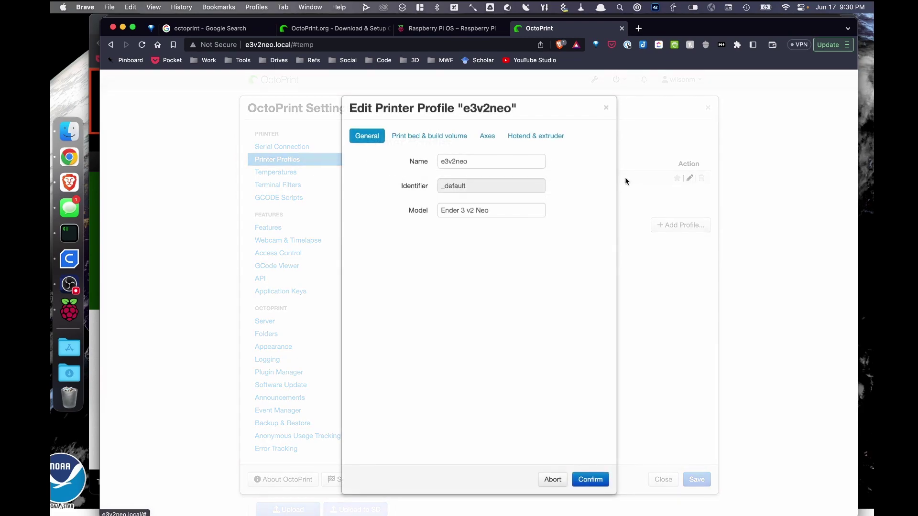
left_click(418, 137)
double_click(471, 306)
type("23")
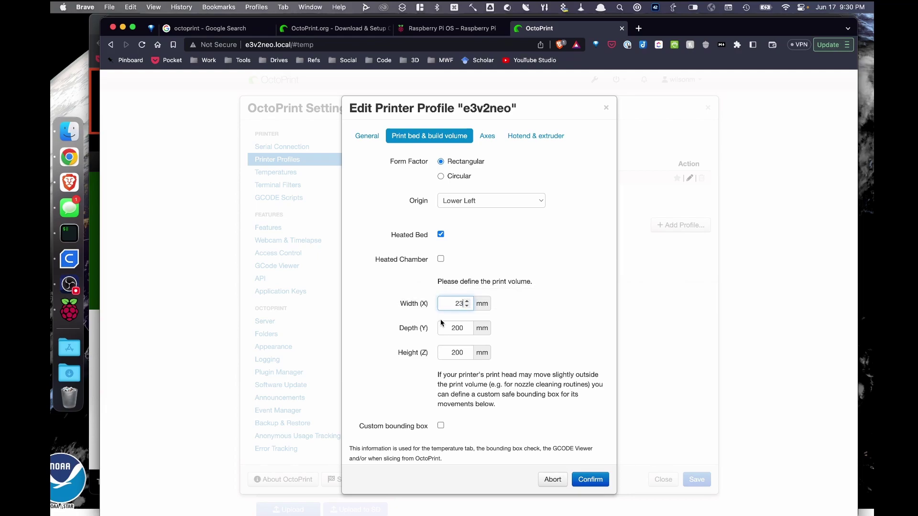
type("5")
key("Tab")
type("235")
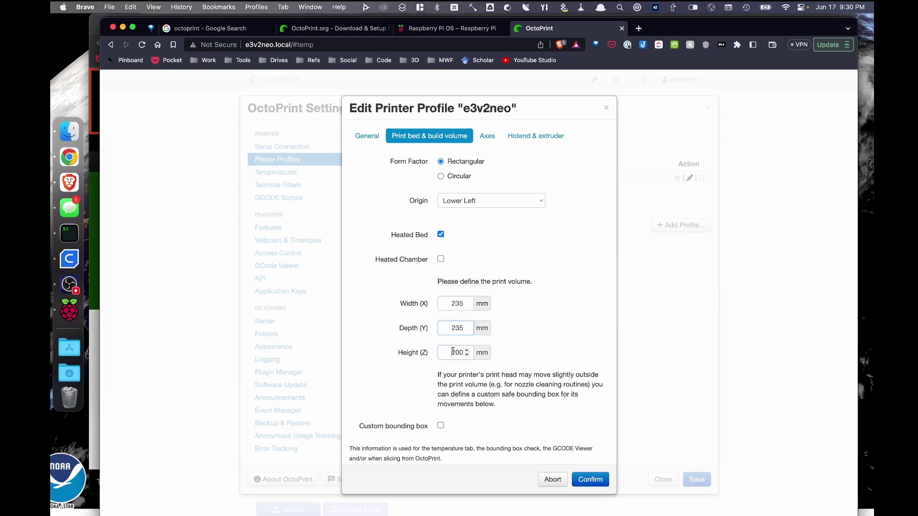
double_click(456, 352)
type("250")
left_click(590, 479)
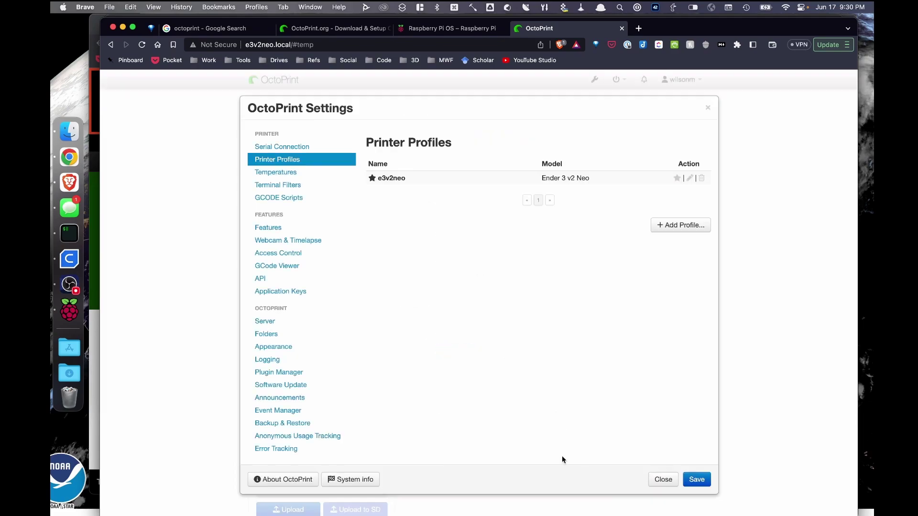
Review the e3v2neo profile's axes, extruder and volume settings, confirm, and close Settings.
left_click(689, 178)
left_click(493, 137)
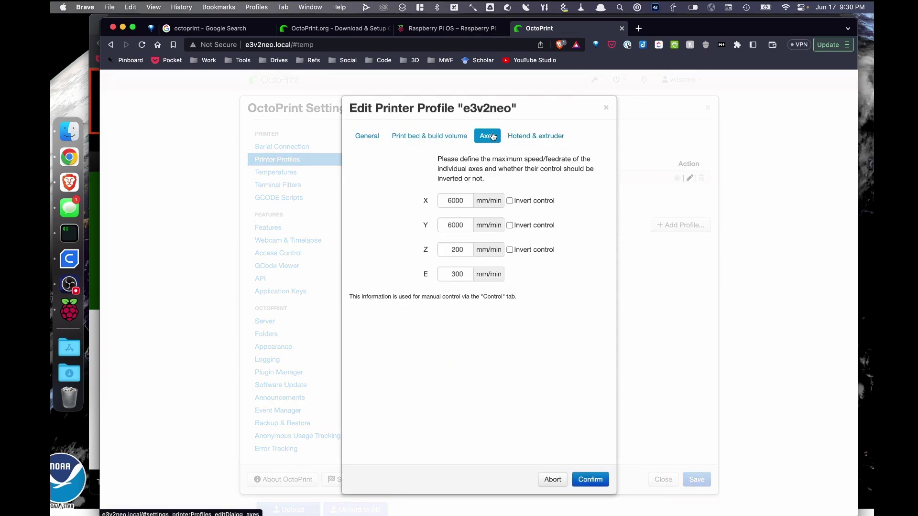
left_click(534, 137)
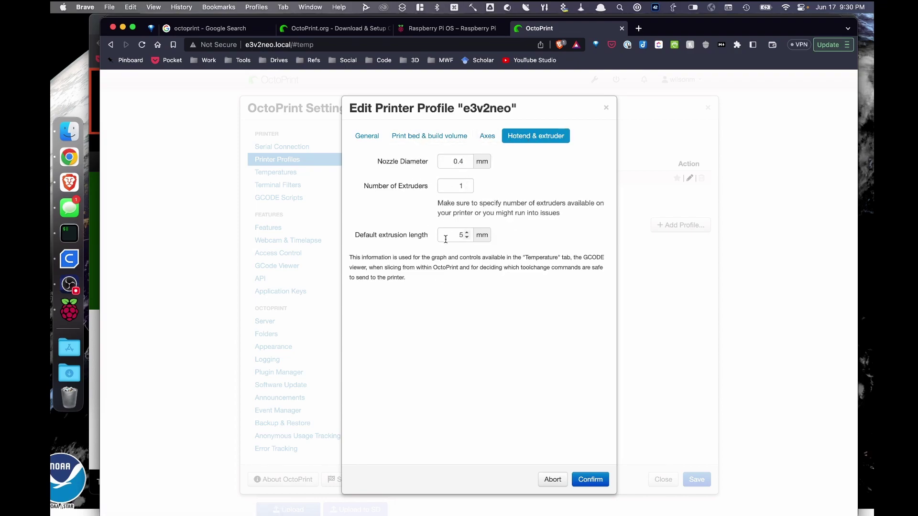
left_click(487, 136)
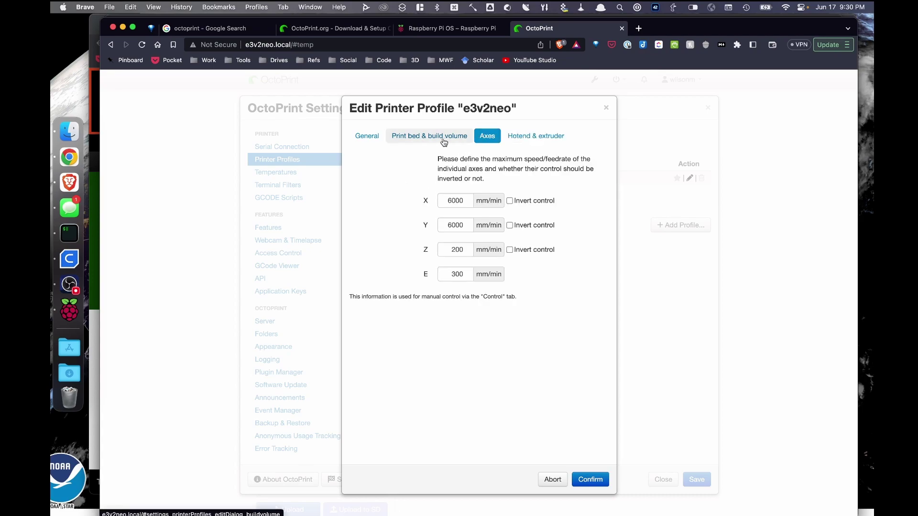
left_click(429, 137)
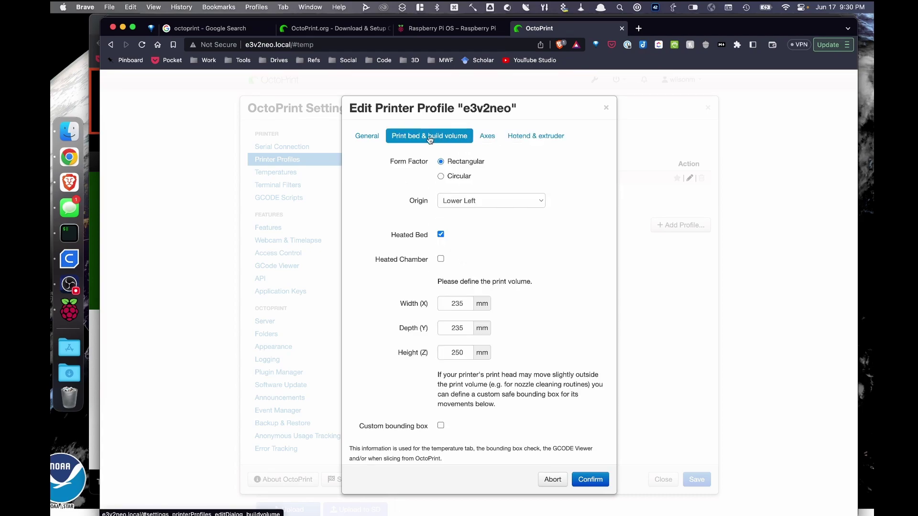
left_click(362, 135)
left_click(590, 479)
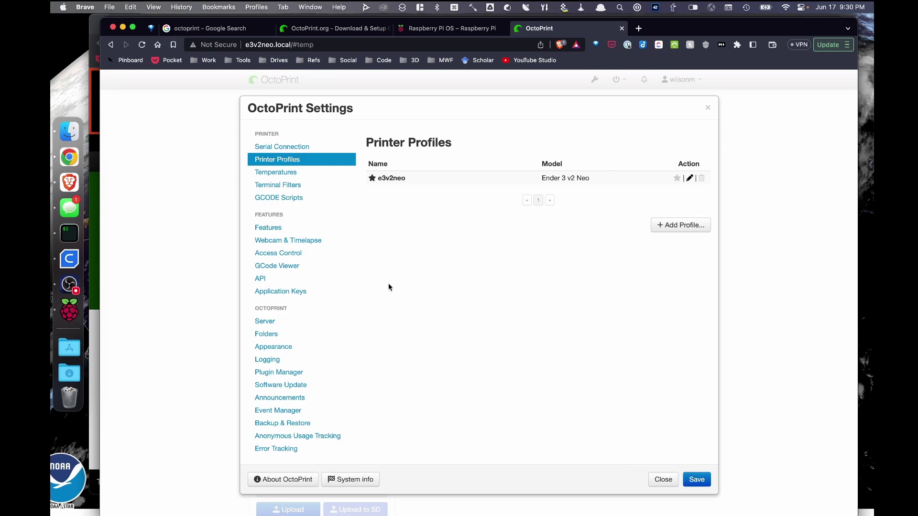
left_click(275, 230)
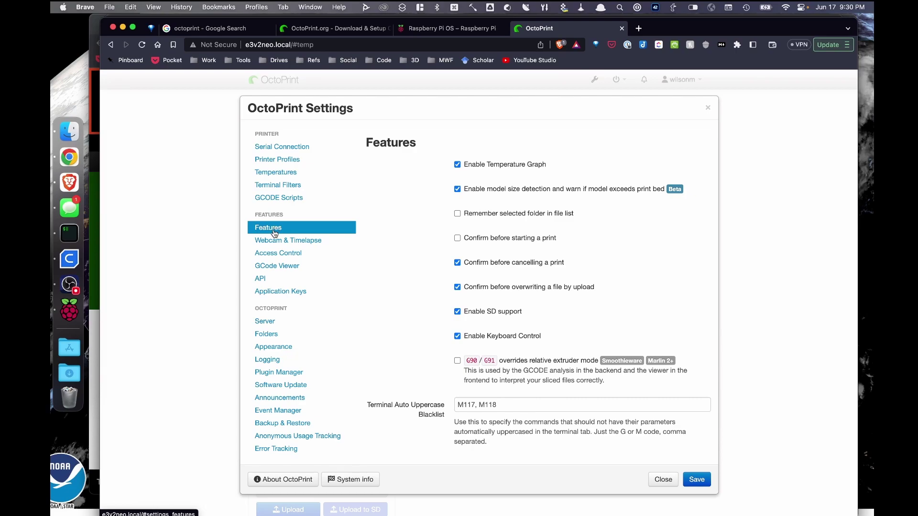
left_click(275, 159)
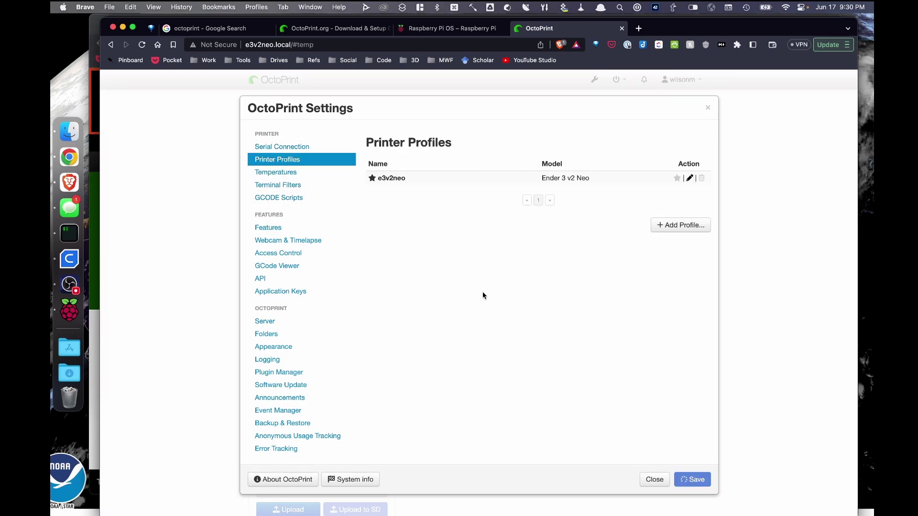
key("Escape")
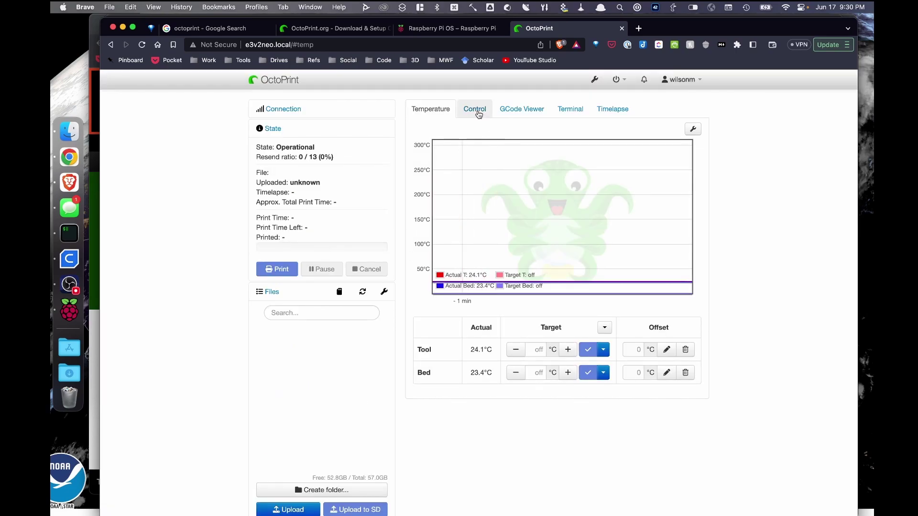
From the Control tab, jog the head up in Z, twice along X and twice along Y.
left_click(478, 114)
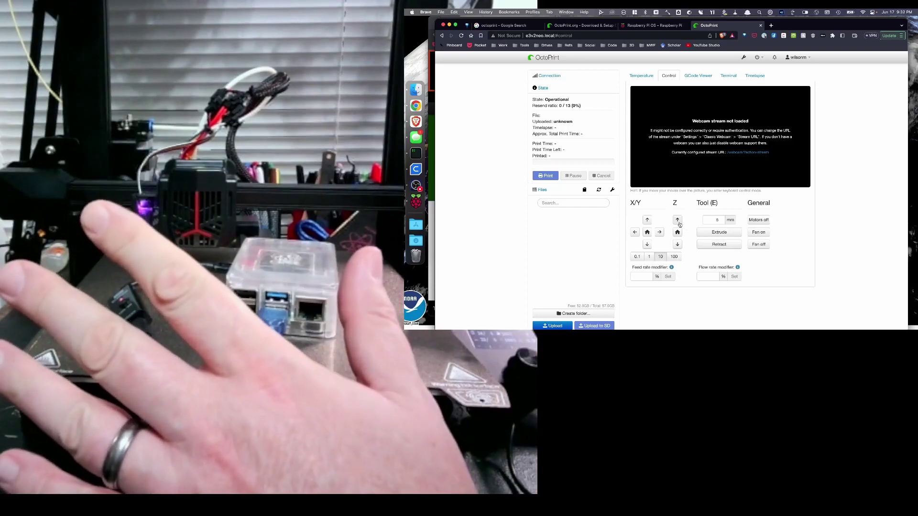
left_click(677, 220)
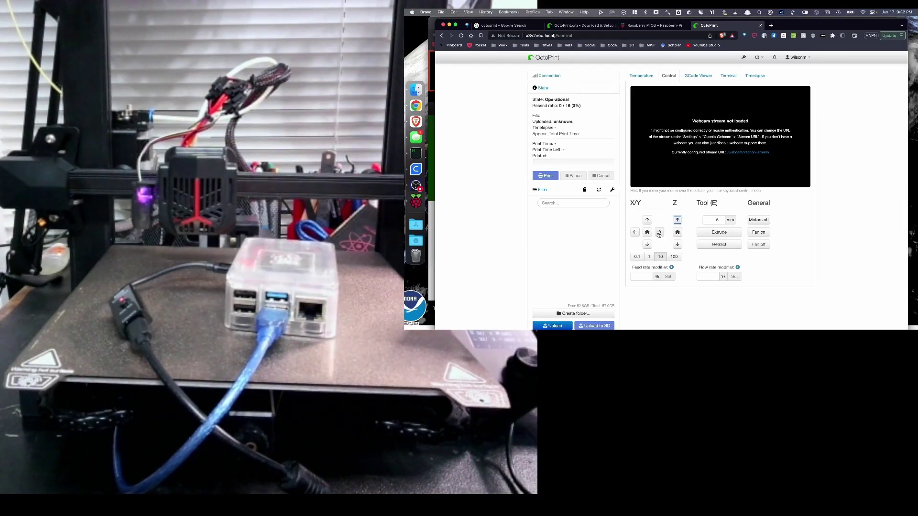
left_click(658, 233)
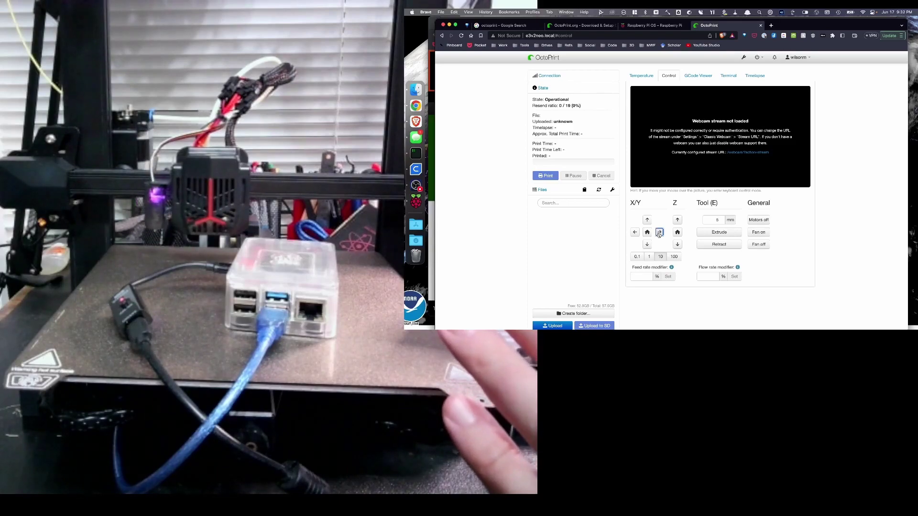
left_click(659, 233)
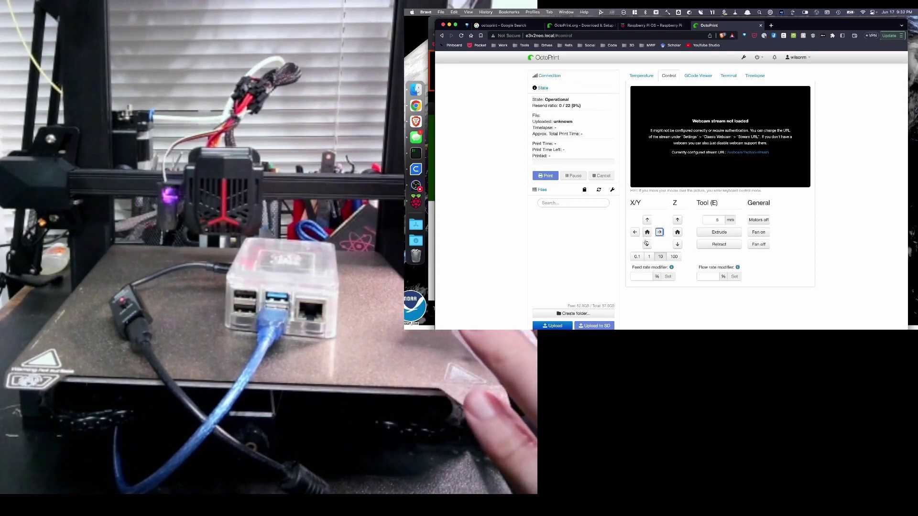
left_click(647, 220)
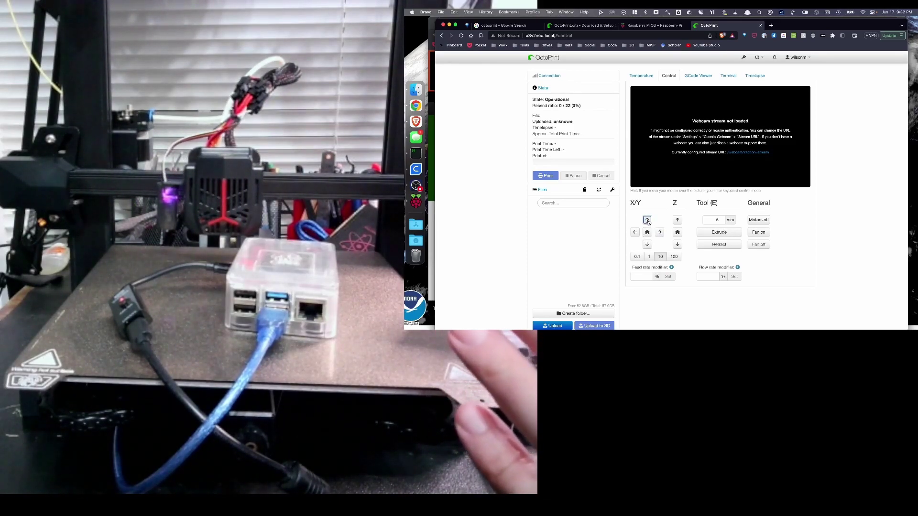
left_click(647, 220)
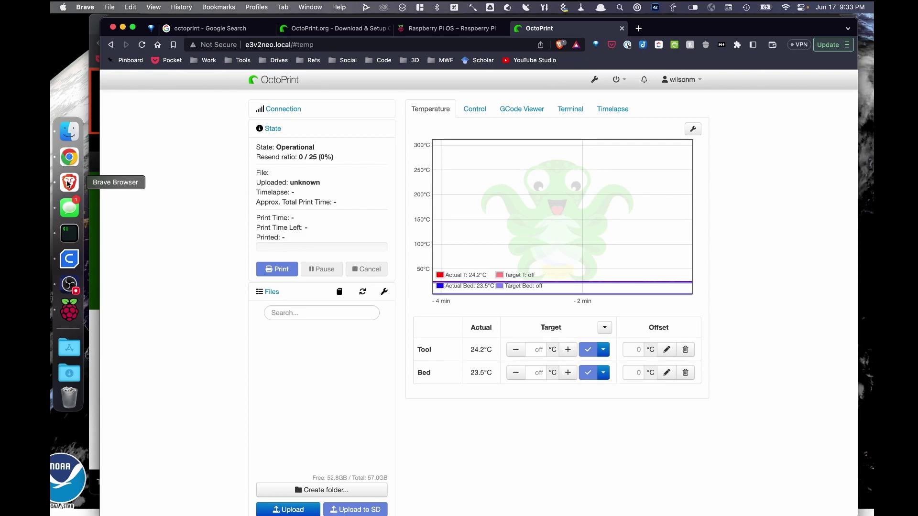
Switch back to the Raspberry Pi Imager window with OctoPi (stable) still selected.
left_click(70, 313)
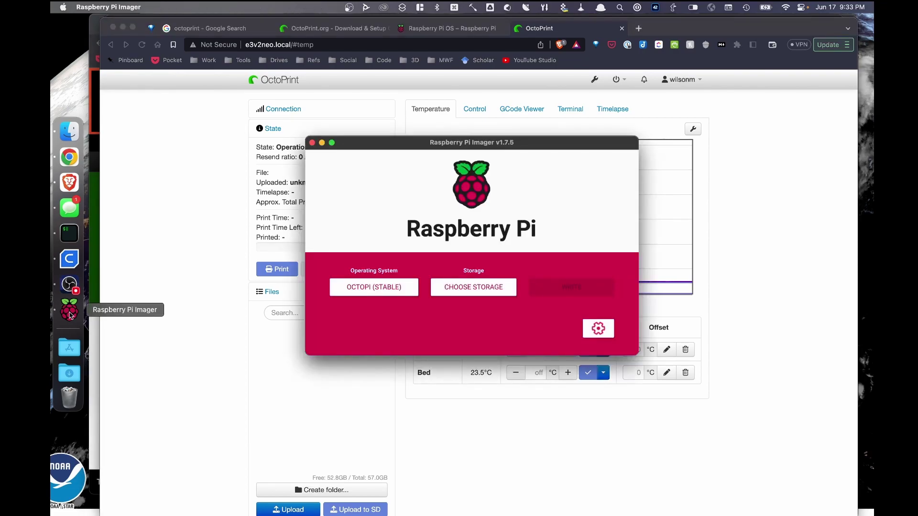